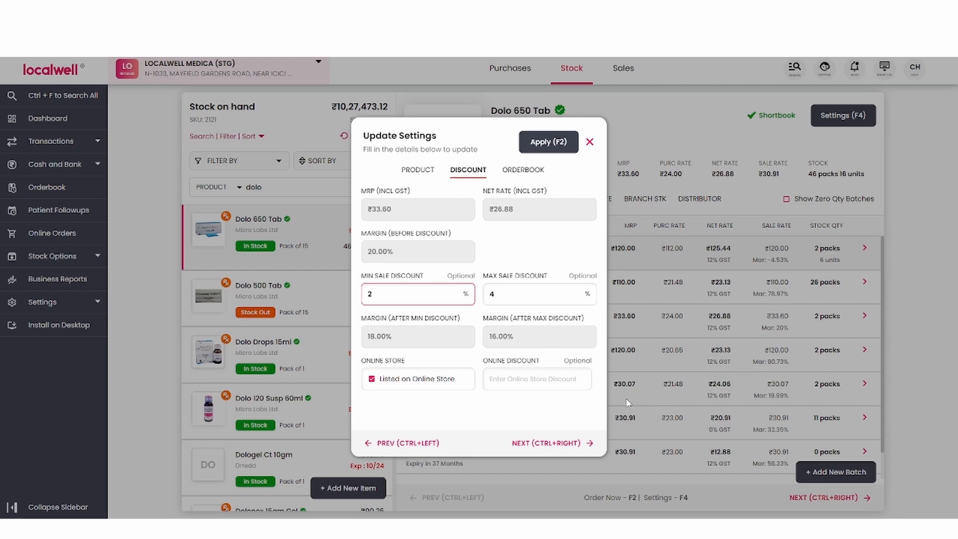
key(ctrl+Right)
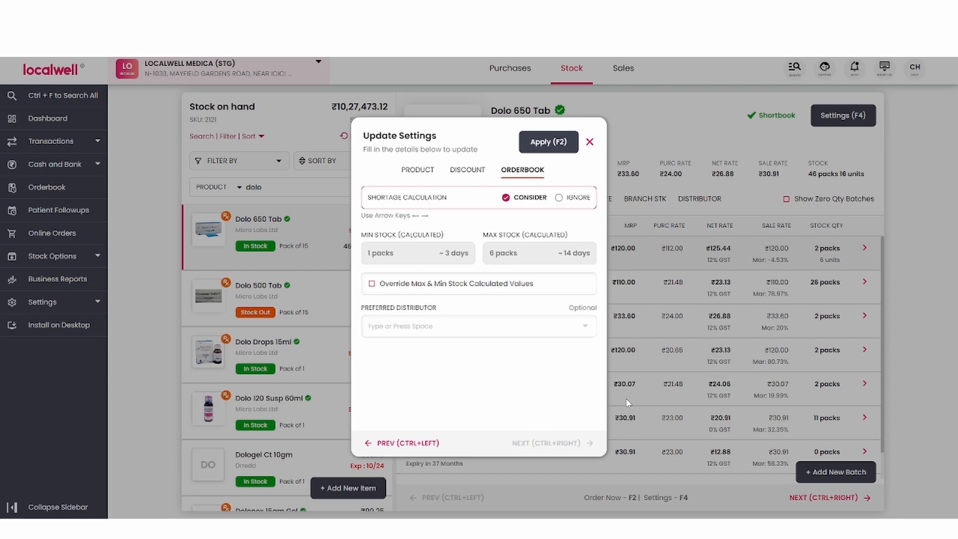
key(ctrl+Left)
key(ctrl+Left)
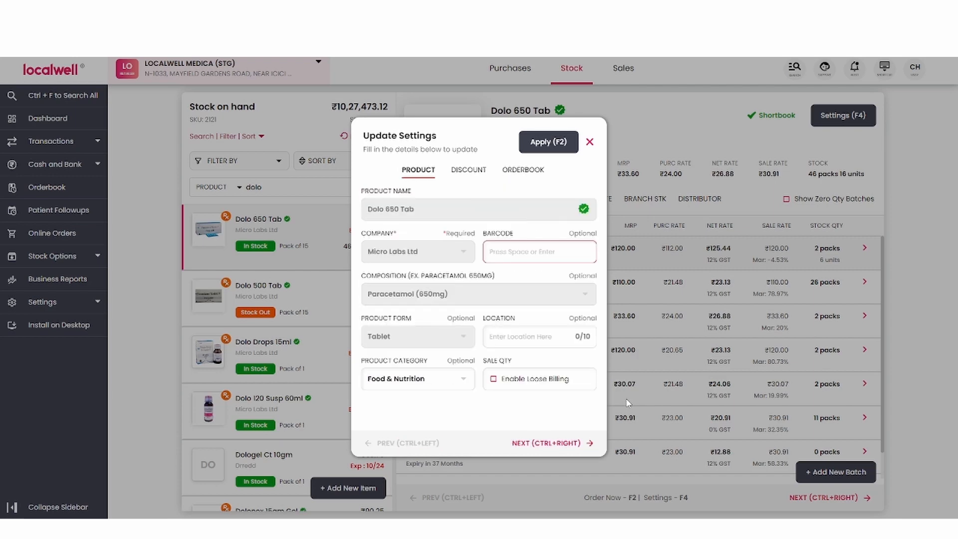
click(469, 295)
click(519, 251)
text(8904103311112)
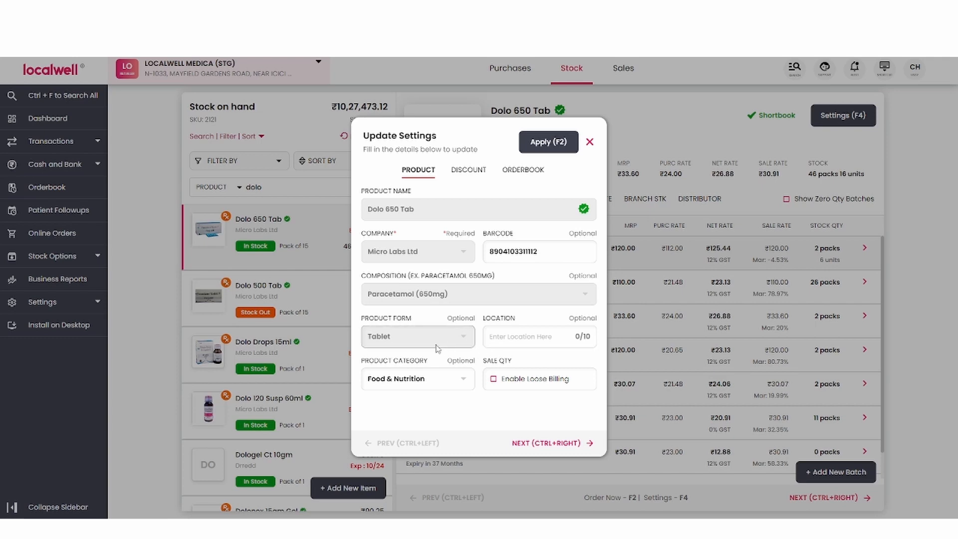
click(506, 337)
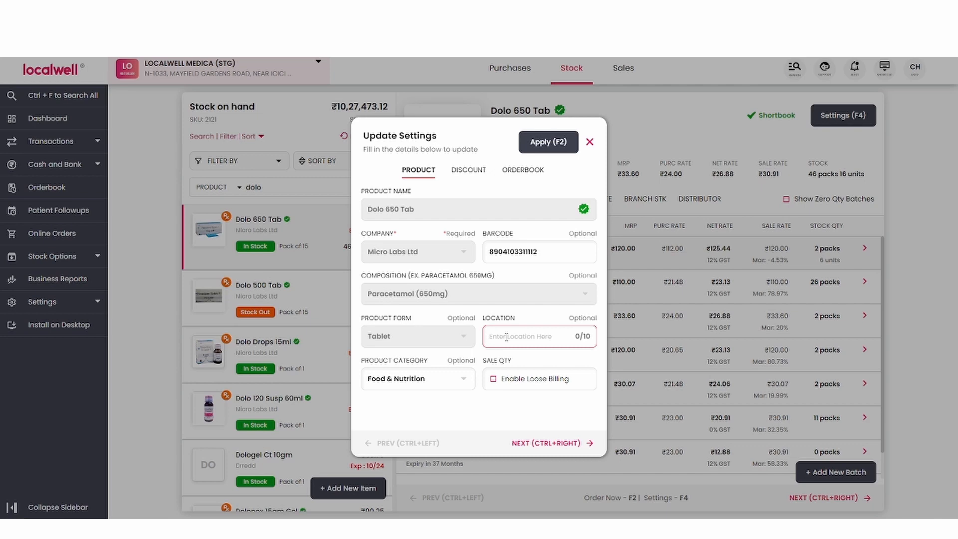
text(20)
Browse the available product categories for Dolo 650 Tab and open the form for creating a new category
click(441, 385)
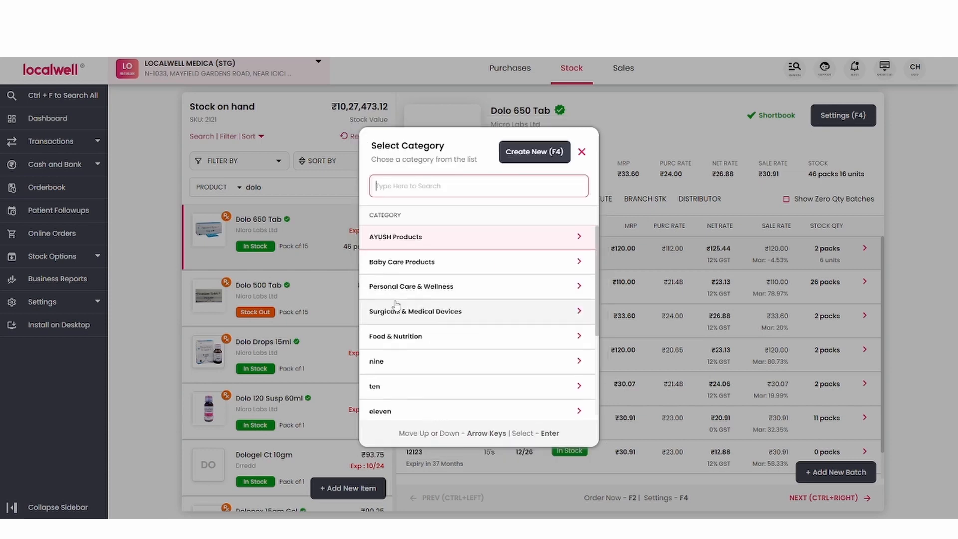
scroll(395, 304, down, 2)
scroll(477, 414, up, 2)
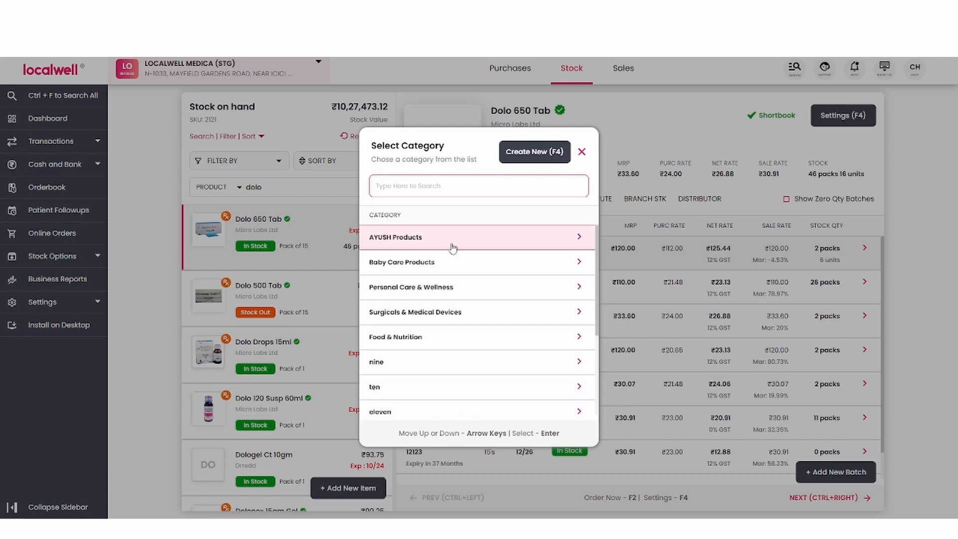
scroll(506, 266, down, 3)
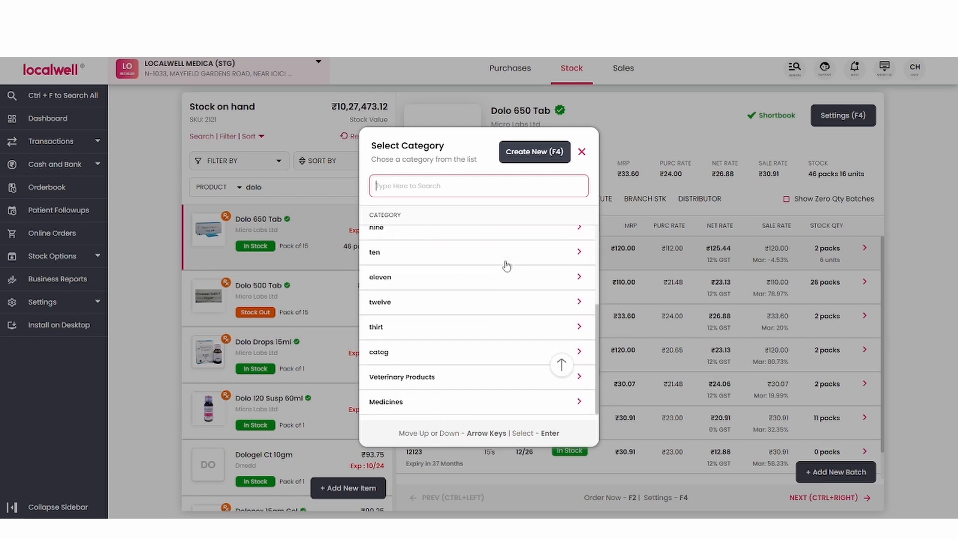
scroll(456, 399, up, 3)
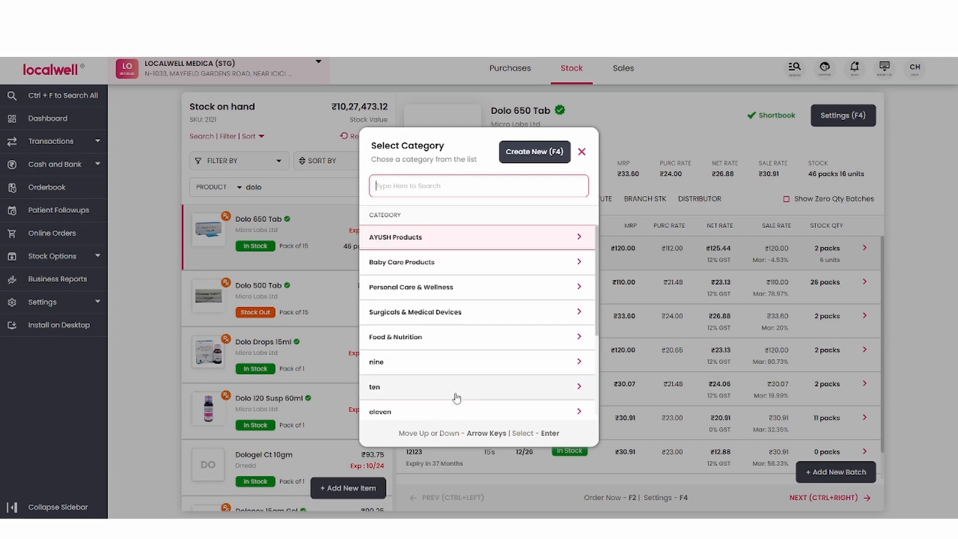
click(502, 158)
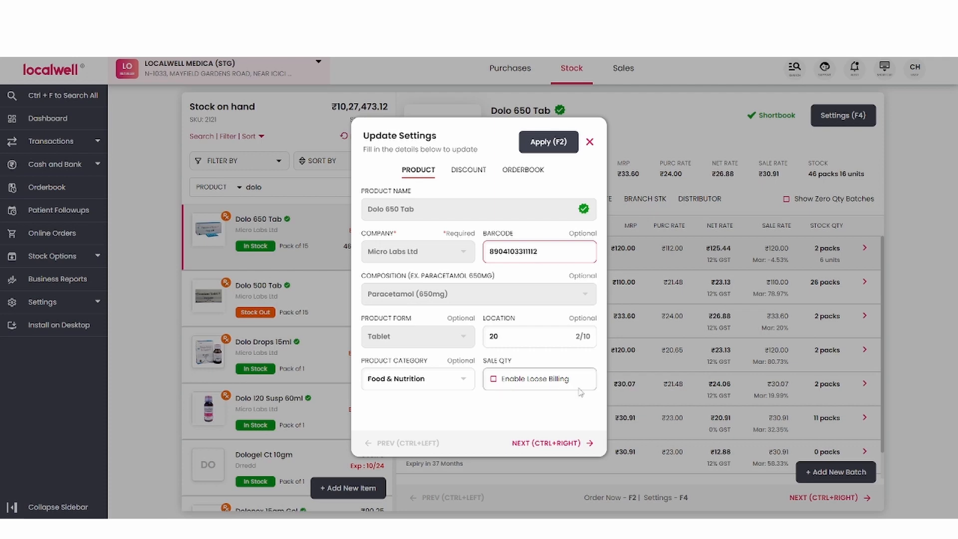
Enable loose billing for Dolo 650 Tab and set its minimum sale discount to 0%
click(493, 379)
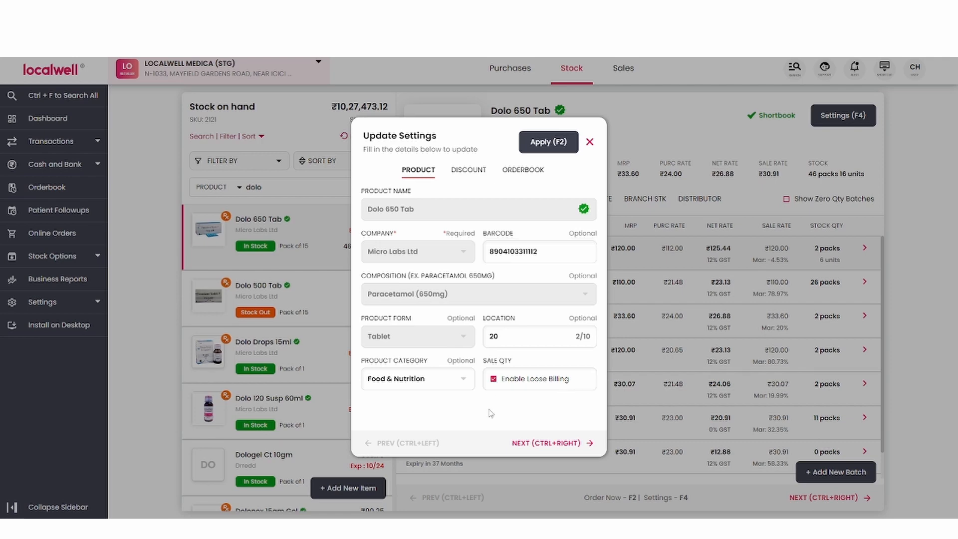
key(ctrl+Right)
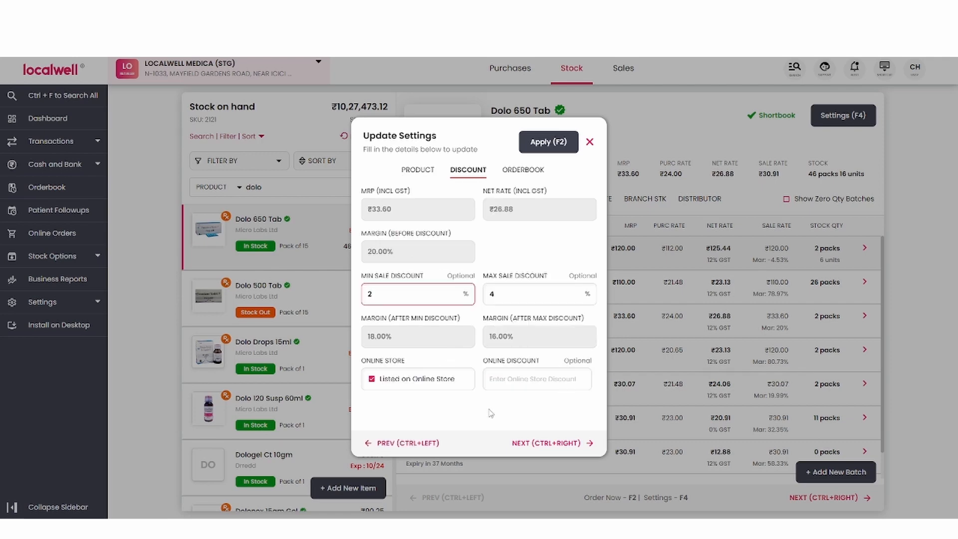
click(414, 210)
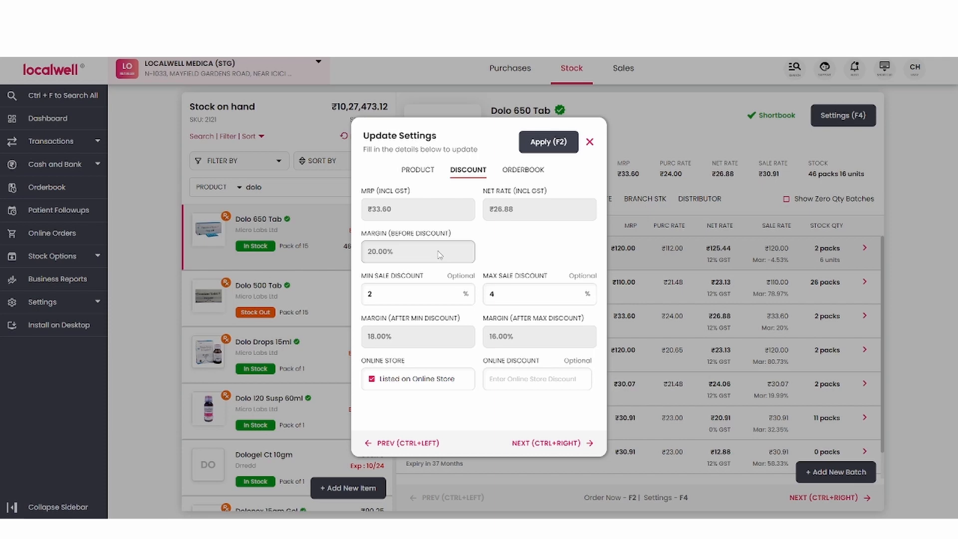
click(368, 299)
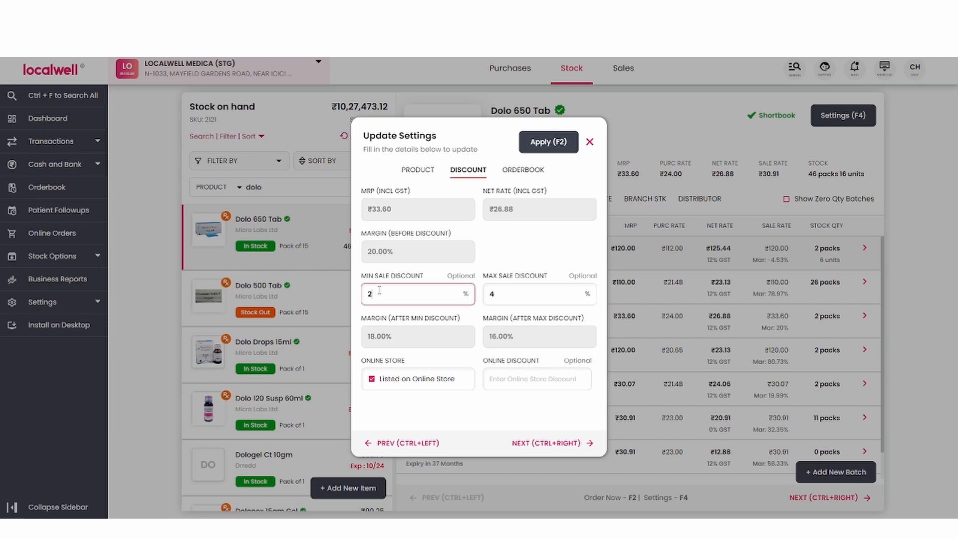
click(504, 293)
drag(383, 298, 351, 301)
text(0)
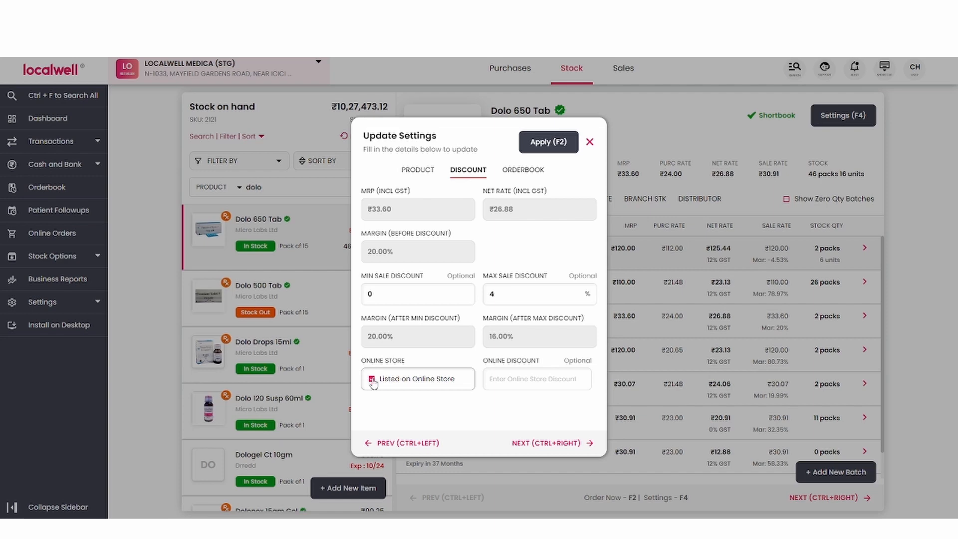
Set the product's online store discount to 5% and apply the updated settings
click(494, 379)
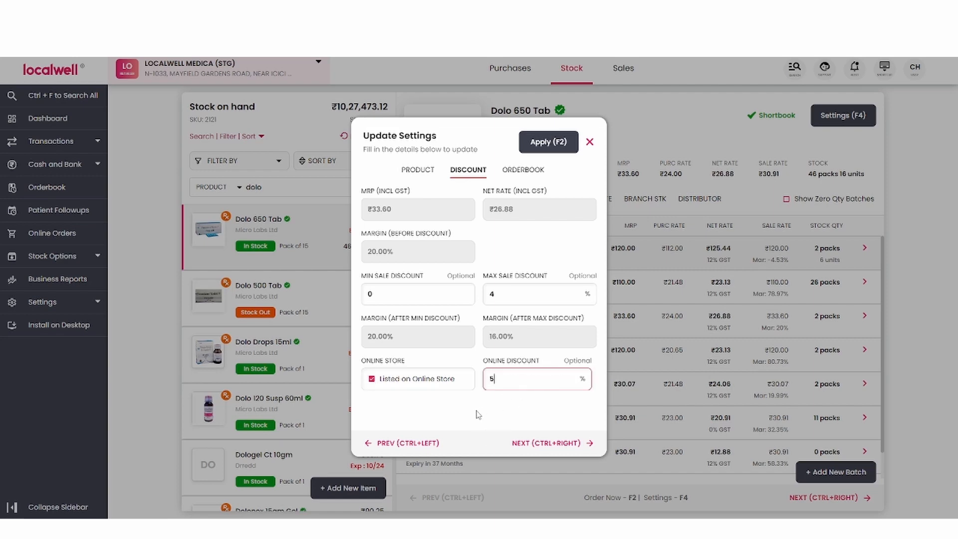
click(529, 171)
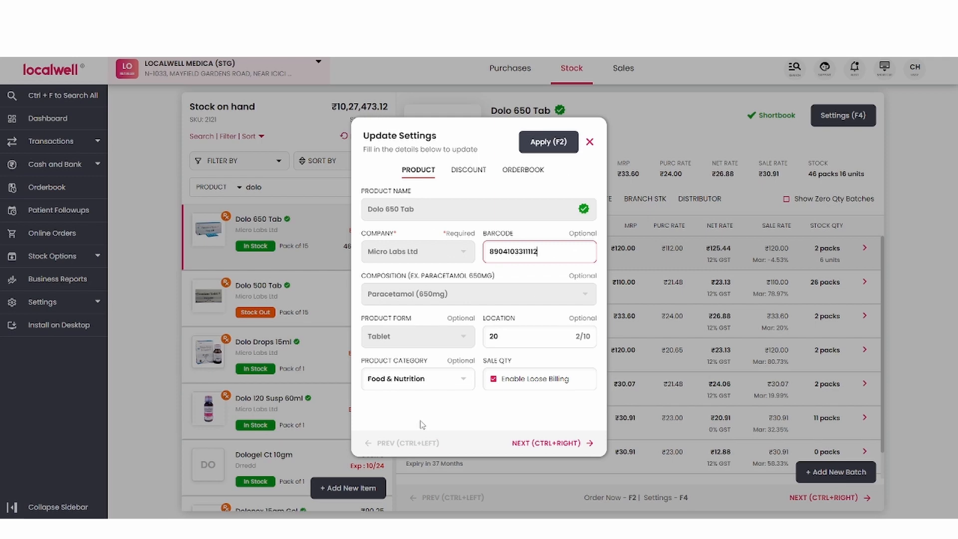
key(F2)
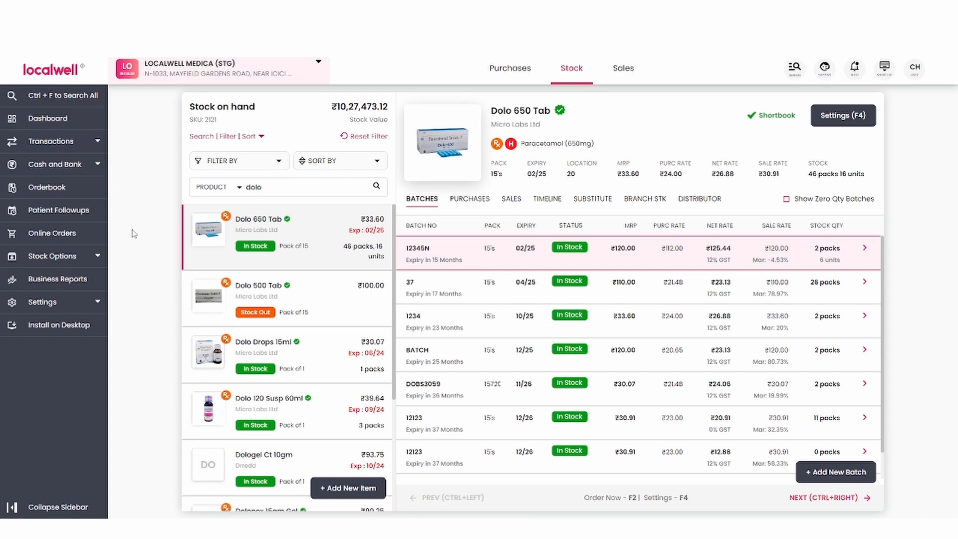
Open the Product Settings page for all stock products
click(96, 256)
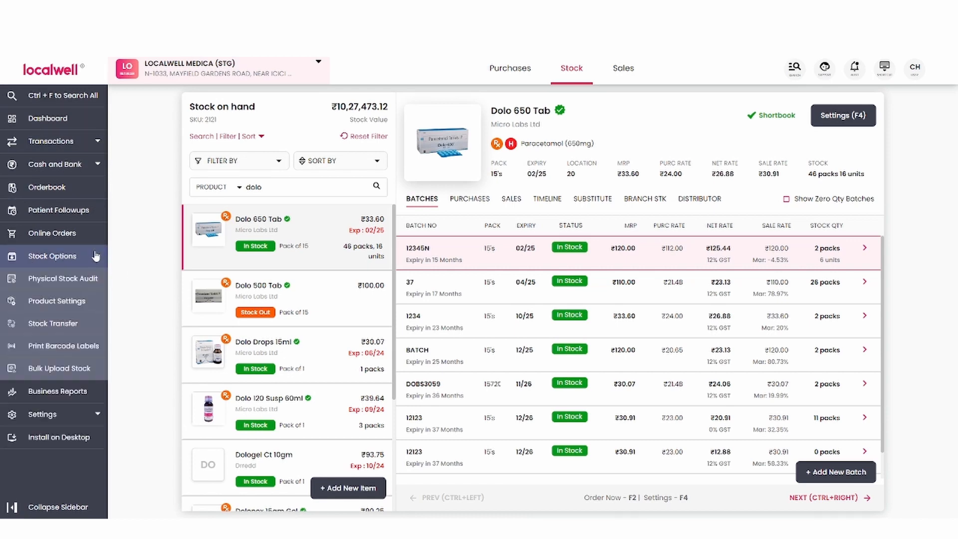
click(66, 301)
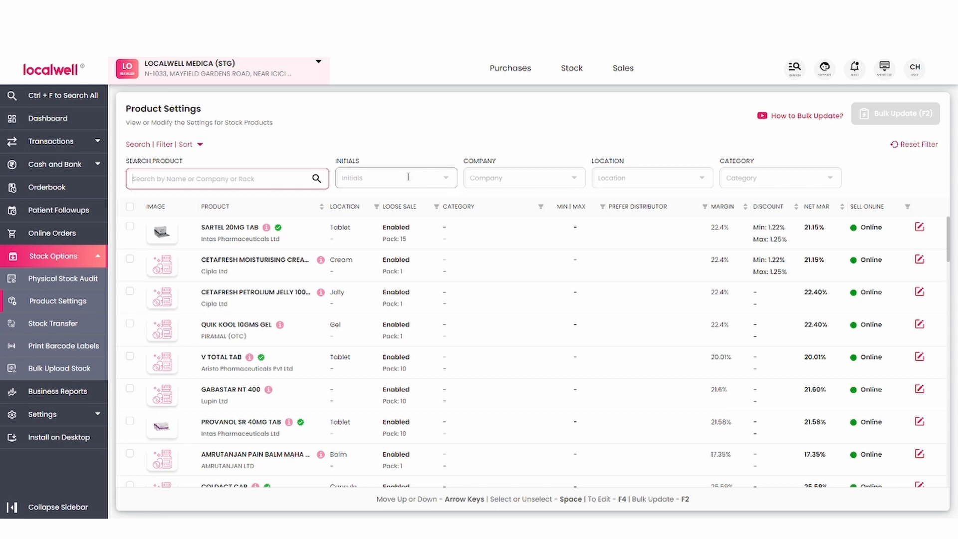
Try to filter the stock products by the initials E, F and H
click(443, 177)
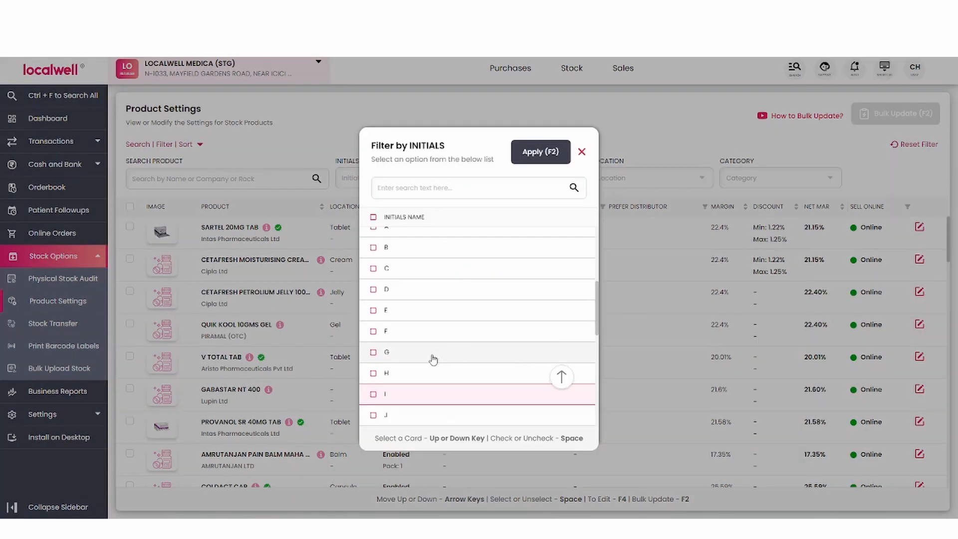
click(373, 310)
click(373, 331)
click(373, 352)
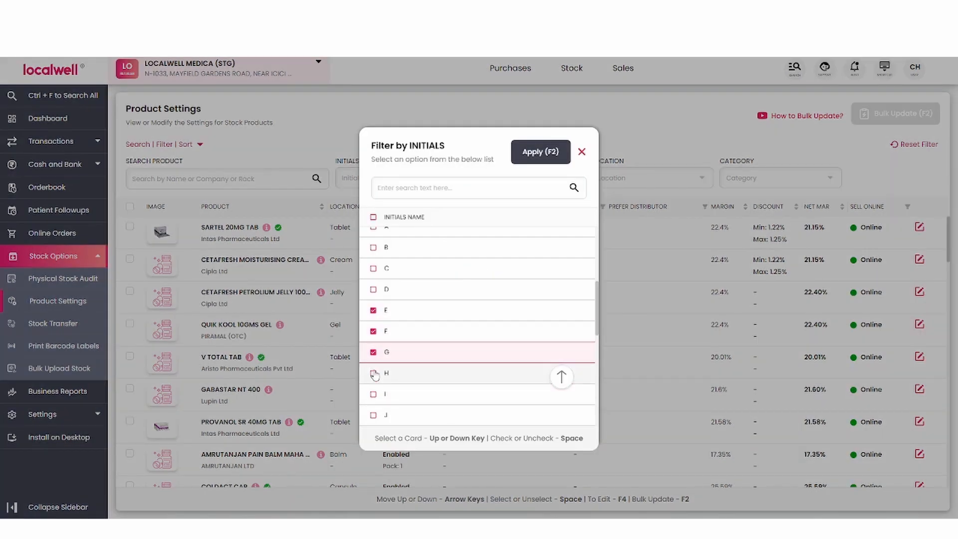
click(373, 374)
click(373, 353)
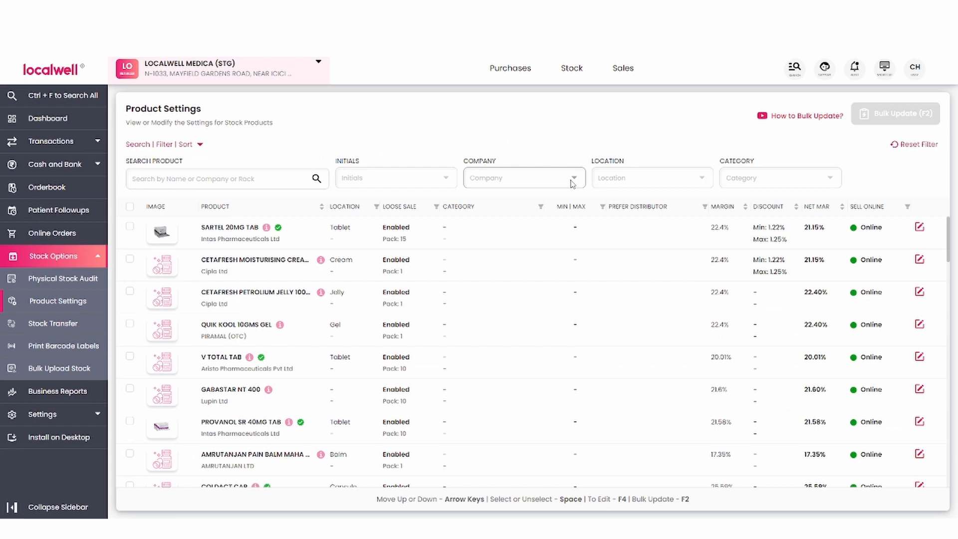
Try to filter the products by Sardius biocides, Icon Life Sciences, Ikon Remedies Pvt Ltd, Indoco Remedies Ltd and Inga Laboratories Pvt Ltd
click(572, 183)
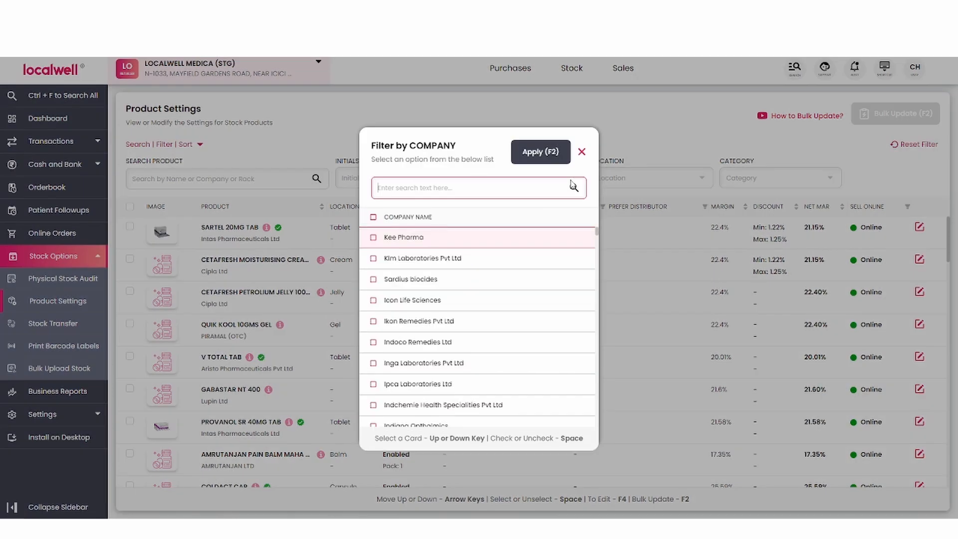
scroll(545, 271, down, 5)
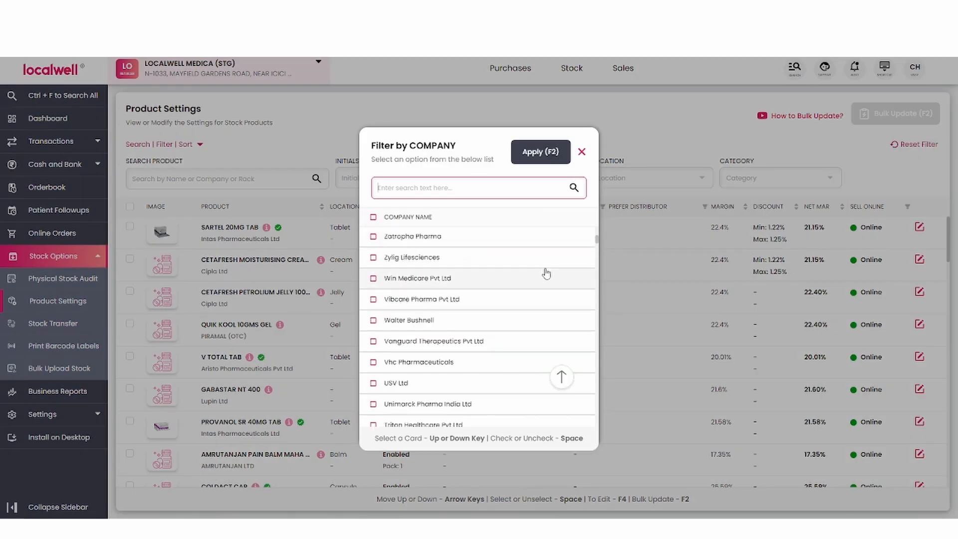
scroll(545, 274, up, 5)
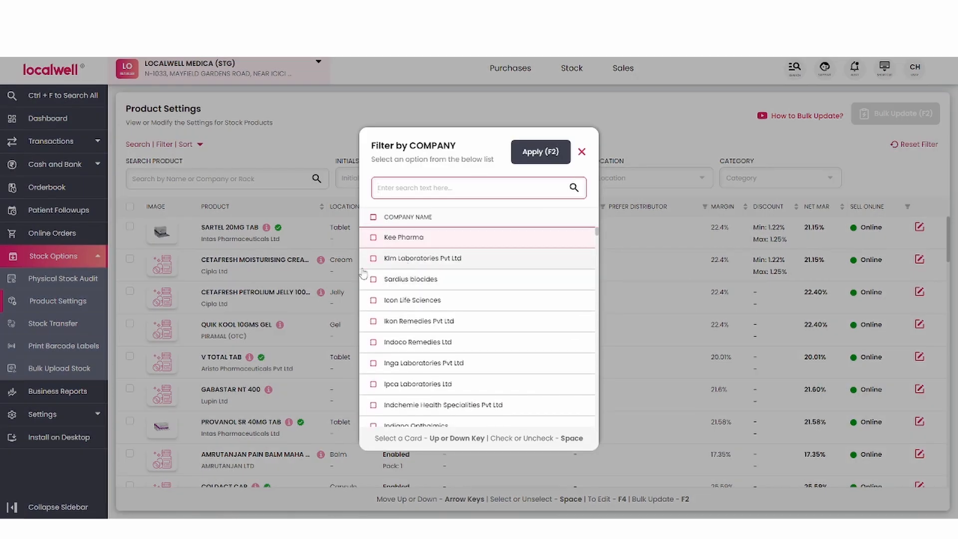
click(373, 279)
click(373, 300)
click(373, 321)
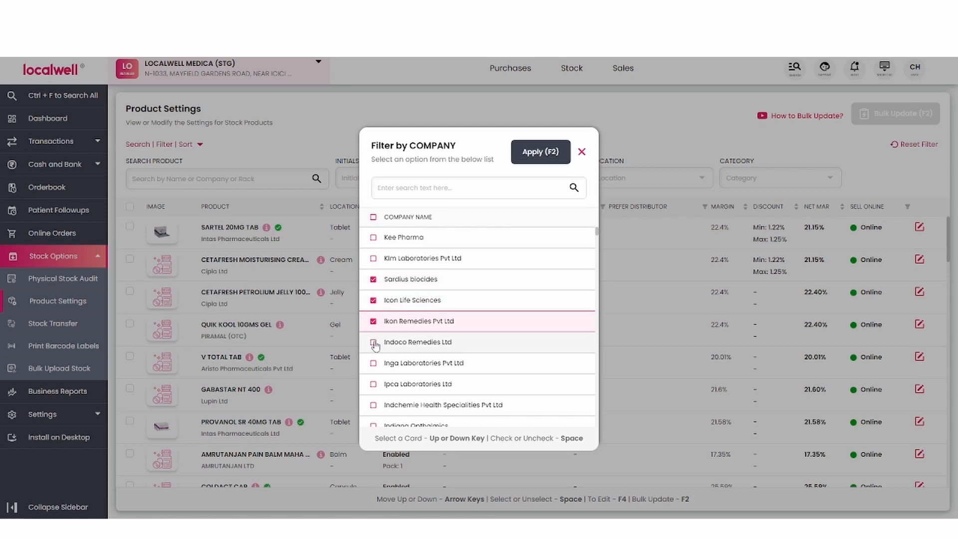
click(373, 342)
scroll(465, 372, down, 5)
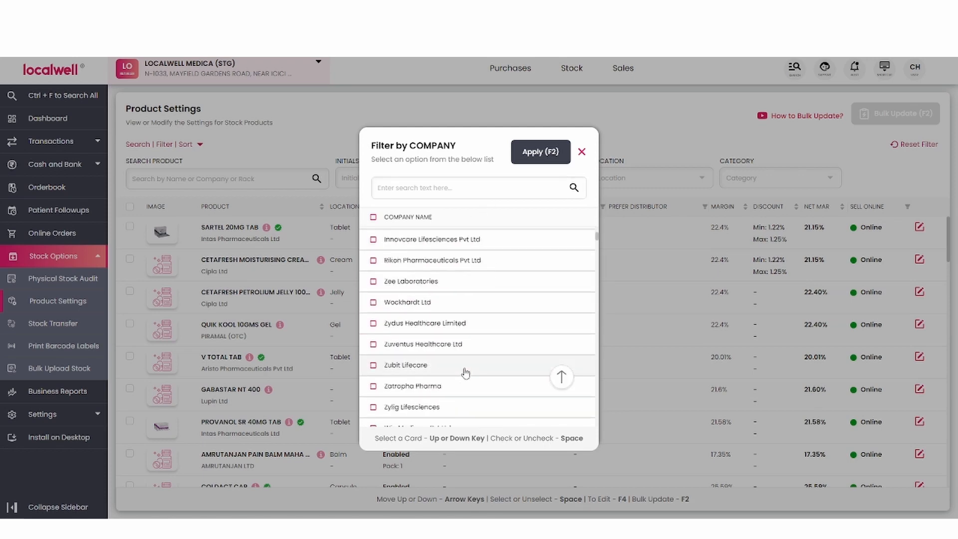
scroll(464, 372, up, 5)
click(373, 363)
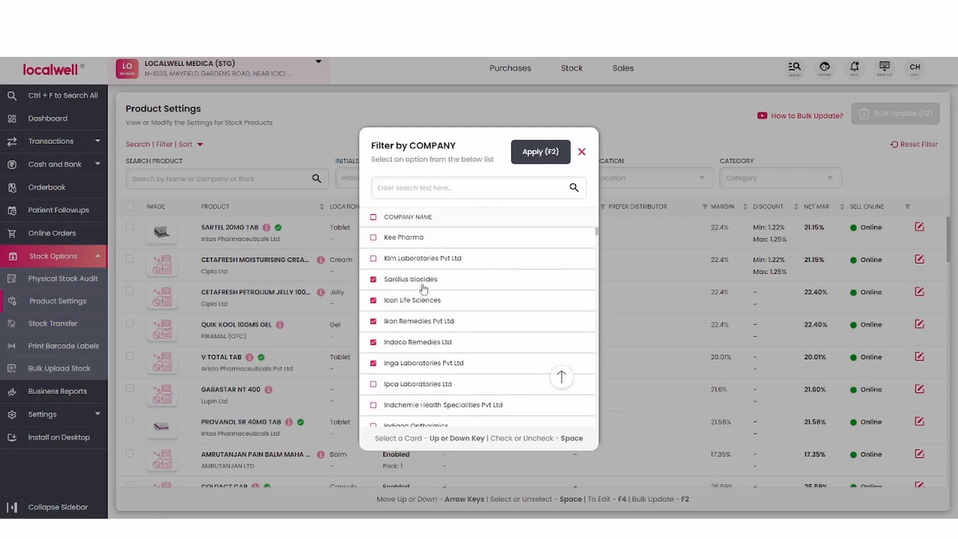
click(541, 154)
Browse the locations offered by the location filter and close it without choosing any
click(699, 185)
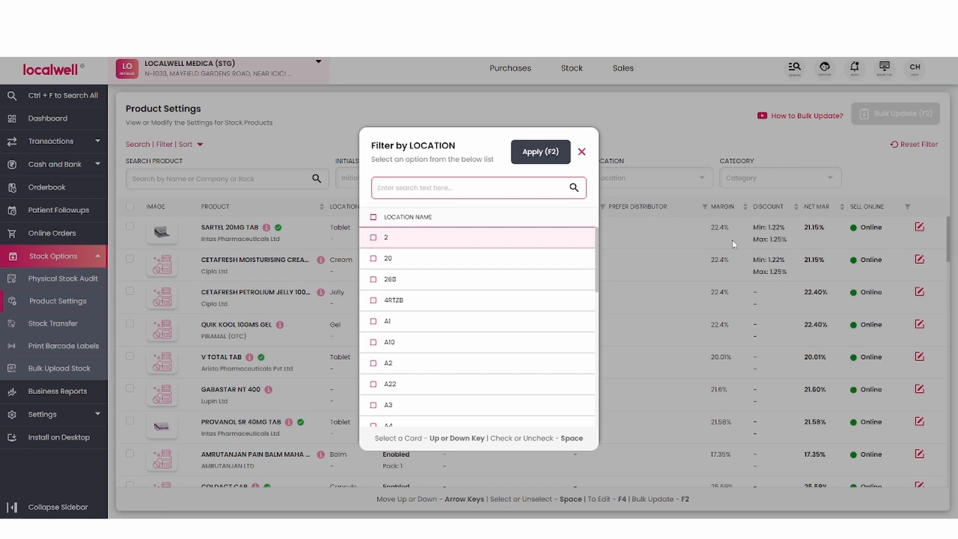
scroll(439, 340, down, 3)
scroll(399, 379, down, 1)
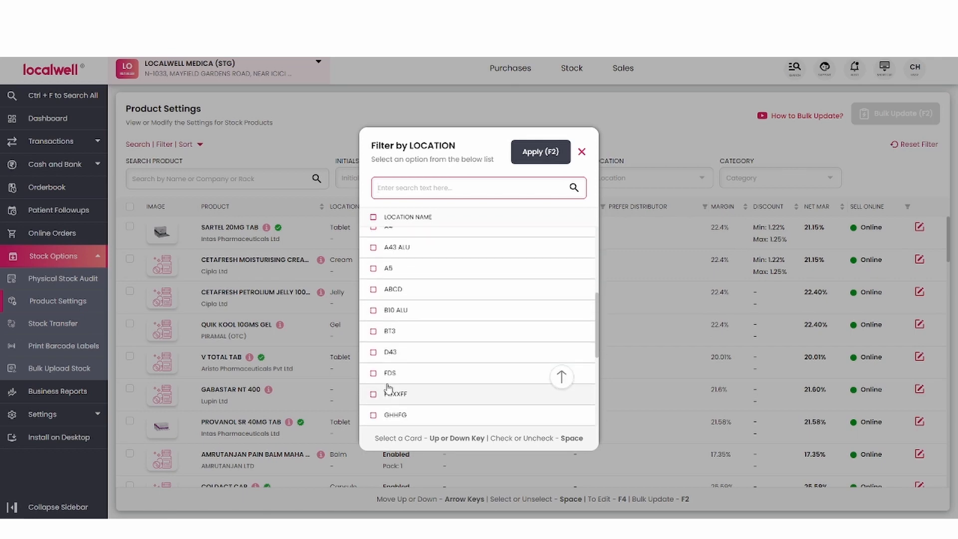
scroll(389, 386, up, 4)
click(581, 151)
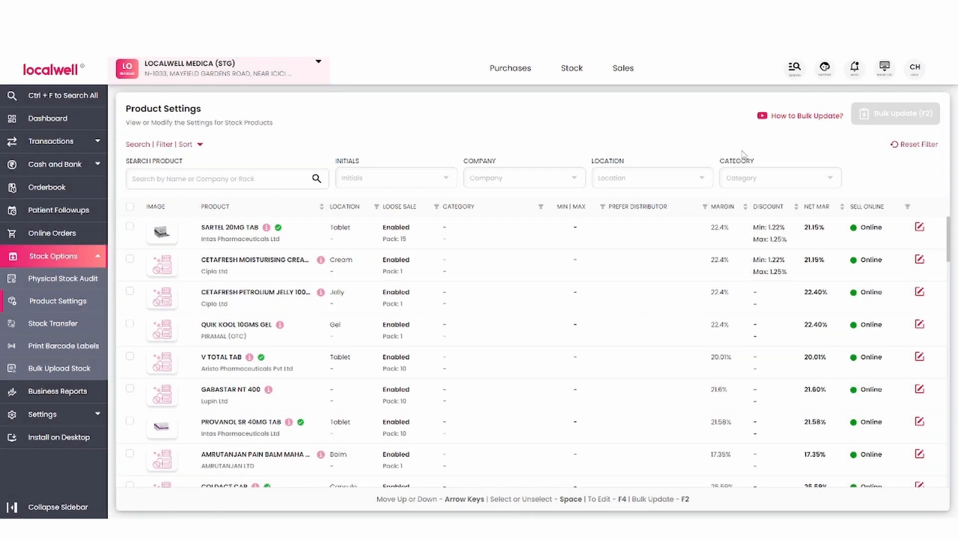
Filter the products by the categories Food & Nutrition, Veterinary Products, Surgicals & Medical Devices and Baby Care Products, and review the filtered list
click(831, 182)
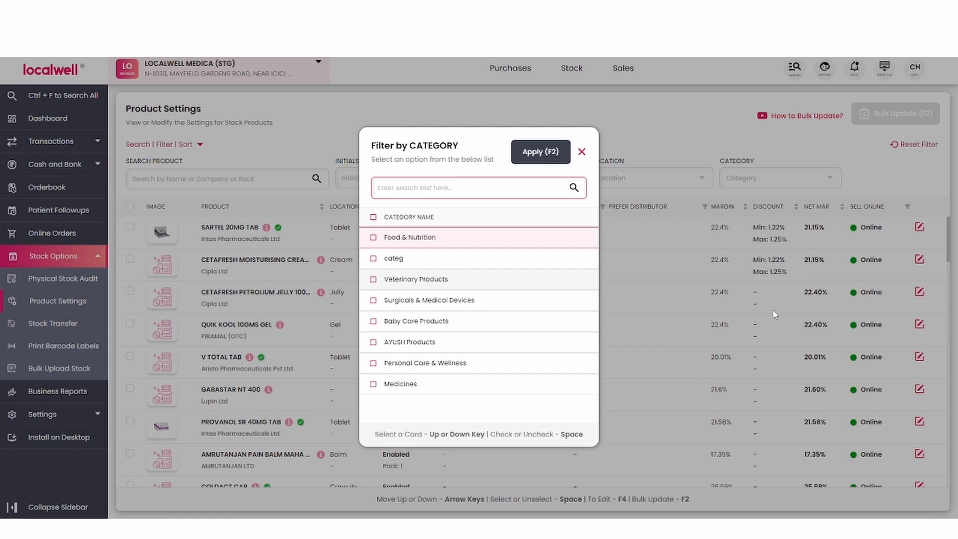
click(373, 237)
click(374, 279)
click(373, 301)
click(373, 321)
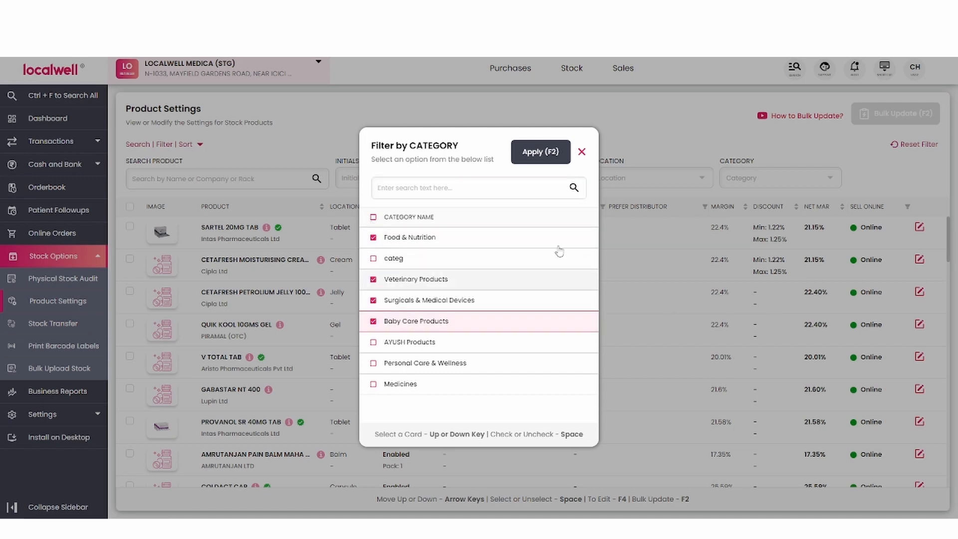
click(540, 152)
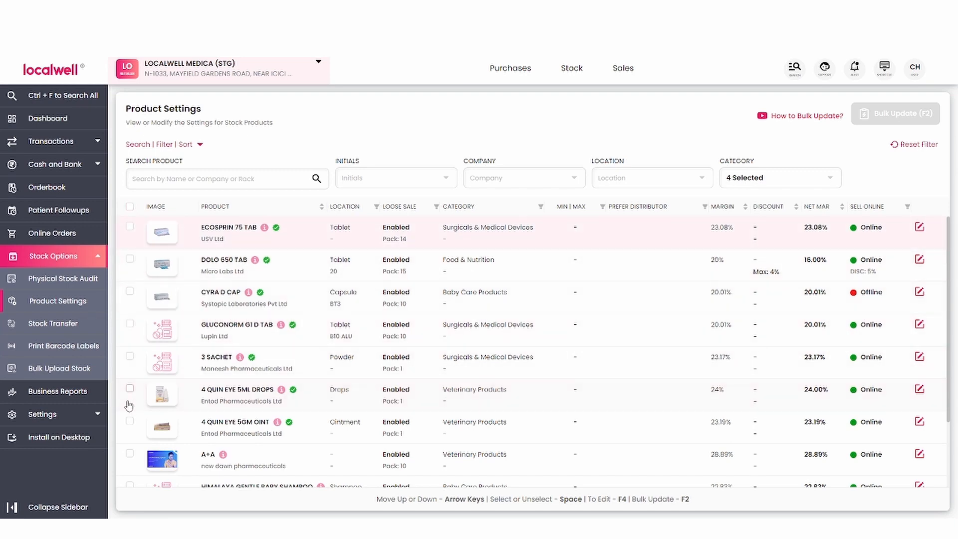
scroll(148, 277, down, 3)
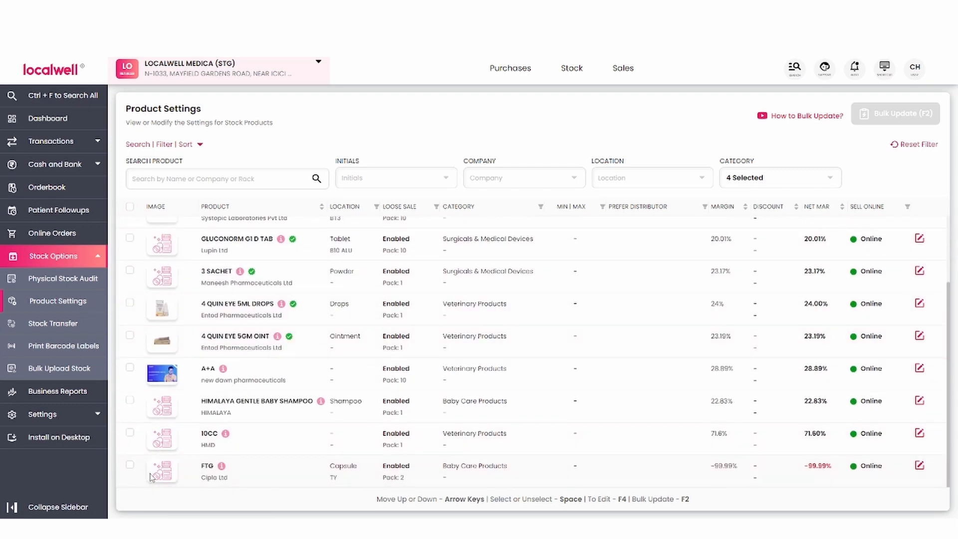
scroll(142, 423, up, 3)
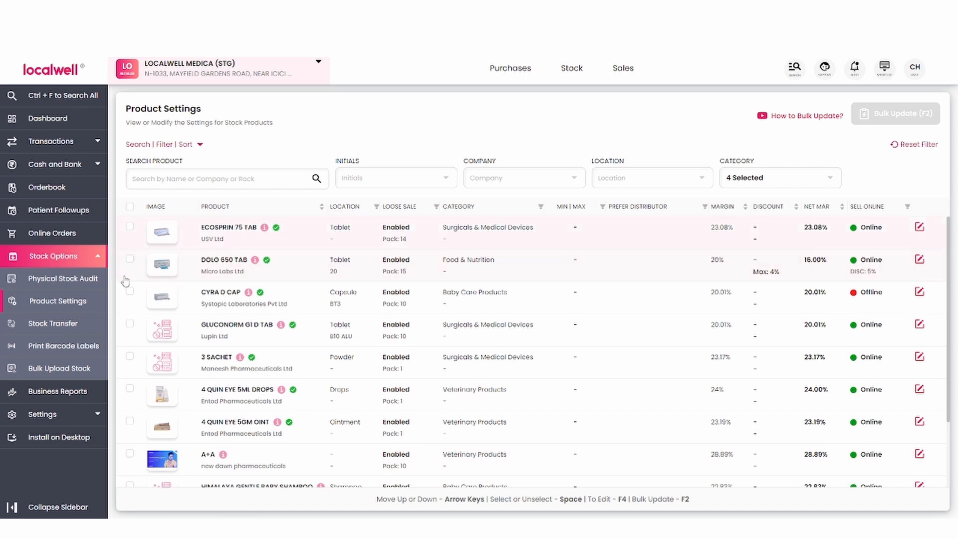
Select Dolo 650 Tab, Cyra D Cap, 3 Sachet, 4 Quin Eye 5ml Drops and 4 Quin Eye 5gm Oint individually in the filtered list
click(129, 259)
click(129, 292)
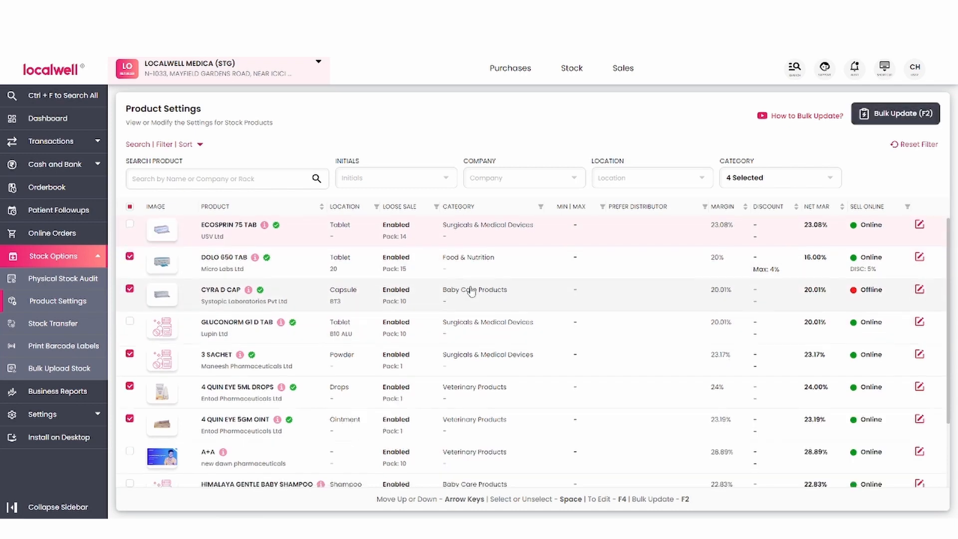
scroll(471, 292, down, 3)
scroll(471, 291, up, 3)
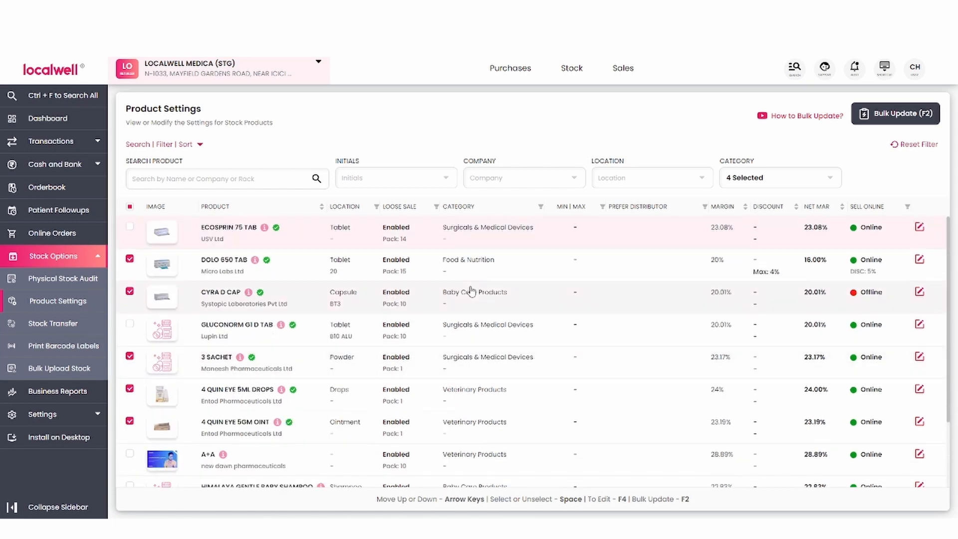
Select all the filtered products at once and open the bulk update settings for them
click(130, 207)
scroll(283, 357, down, 2)
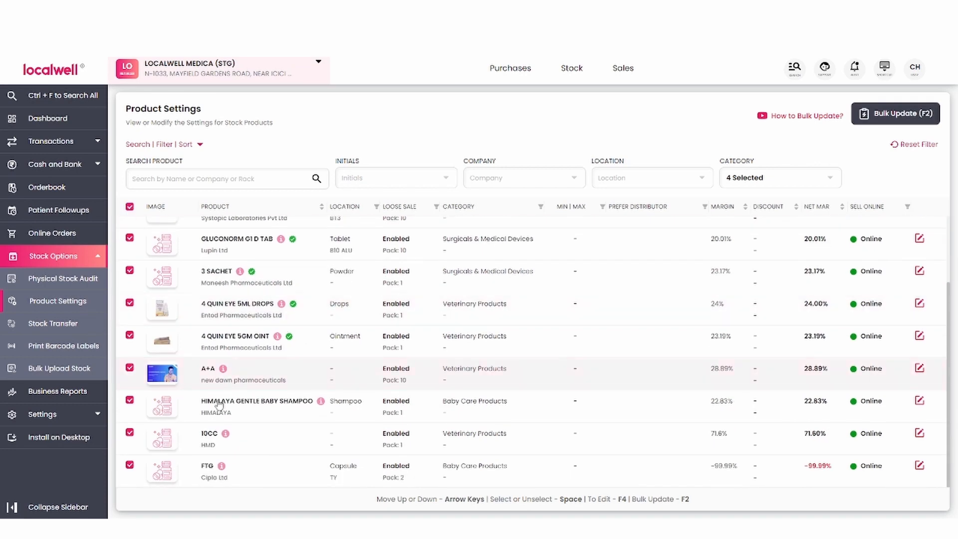
scroll(280, 365, up, 2)
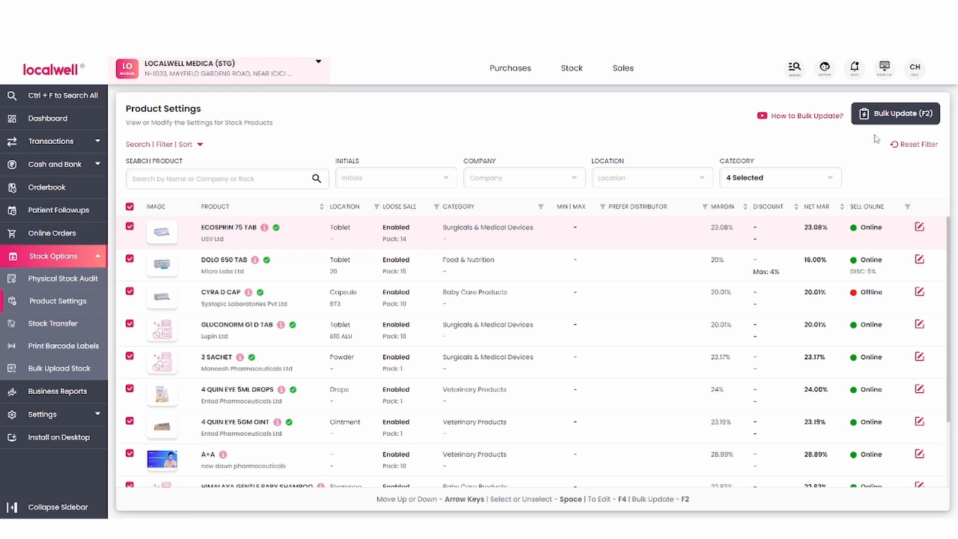
key(F2)
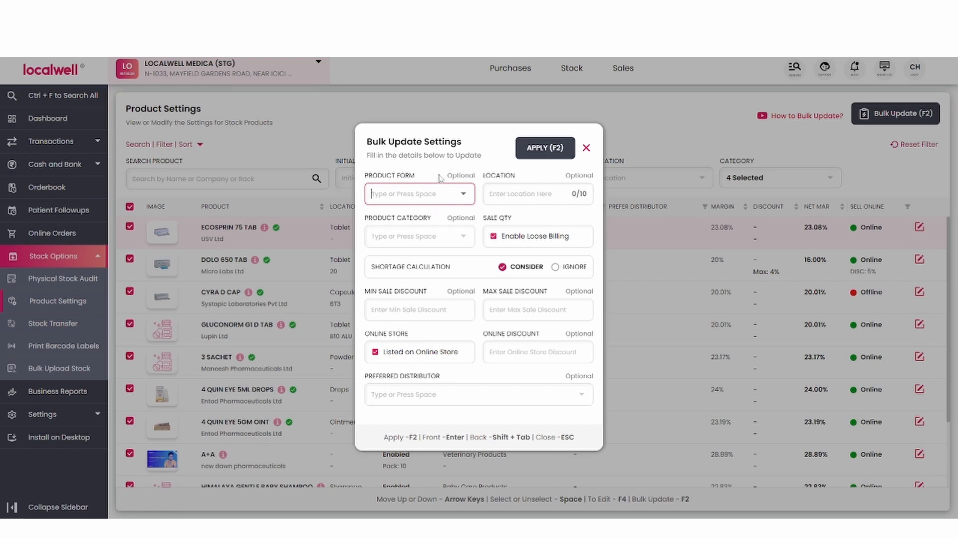
Set the bulk update's product form to Tablet, the location to 453 and the product category to Veterinary Products
click(461, 193)
key(Return)
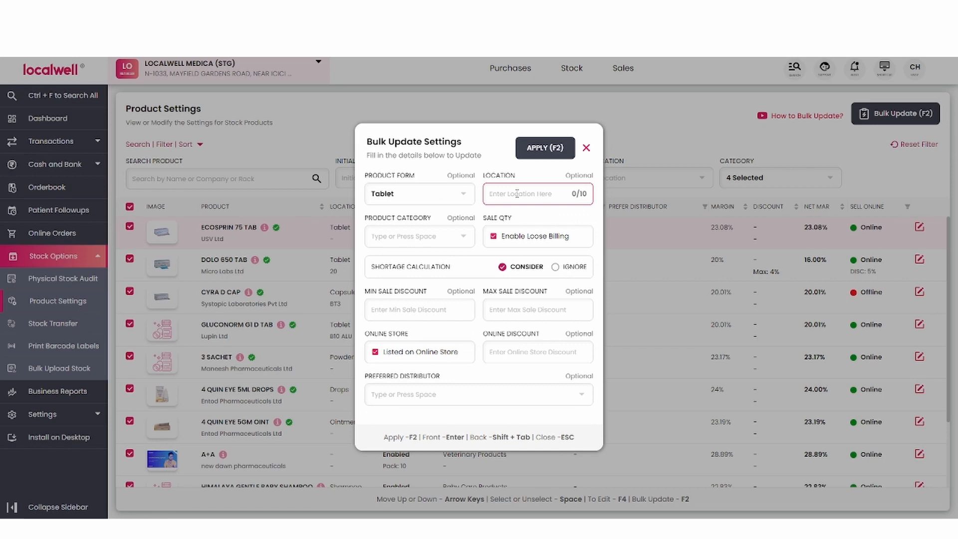
text(453)
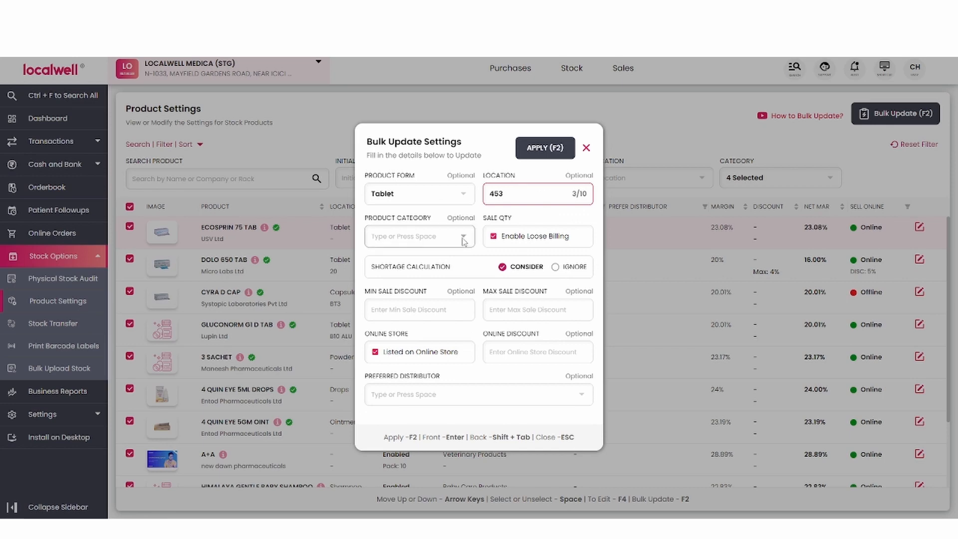
click(462, 238)
key(Return)
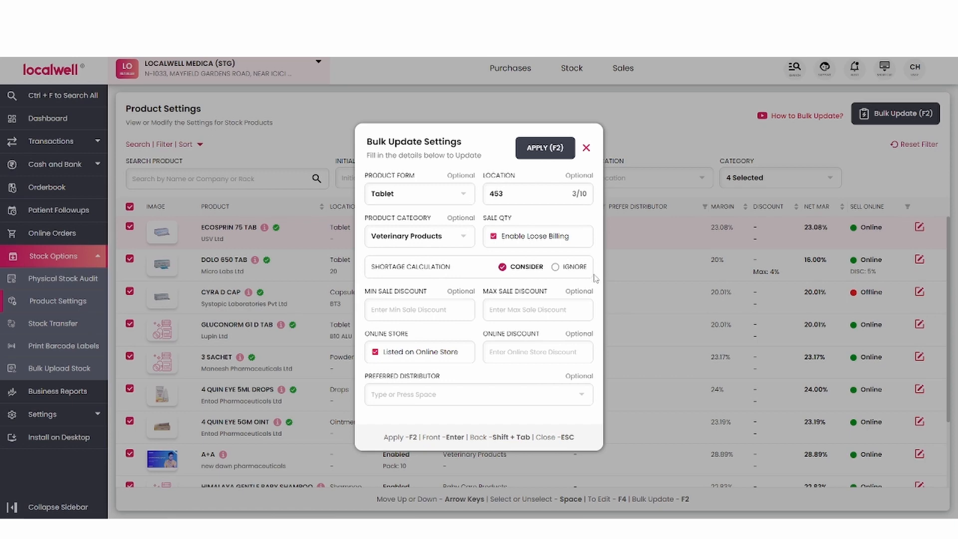
Set the minimum sale discount to 0% and the maximum sale discount to 10%, leaving loose billing enabled
click(402, 313)
text(0)
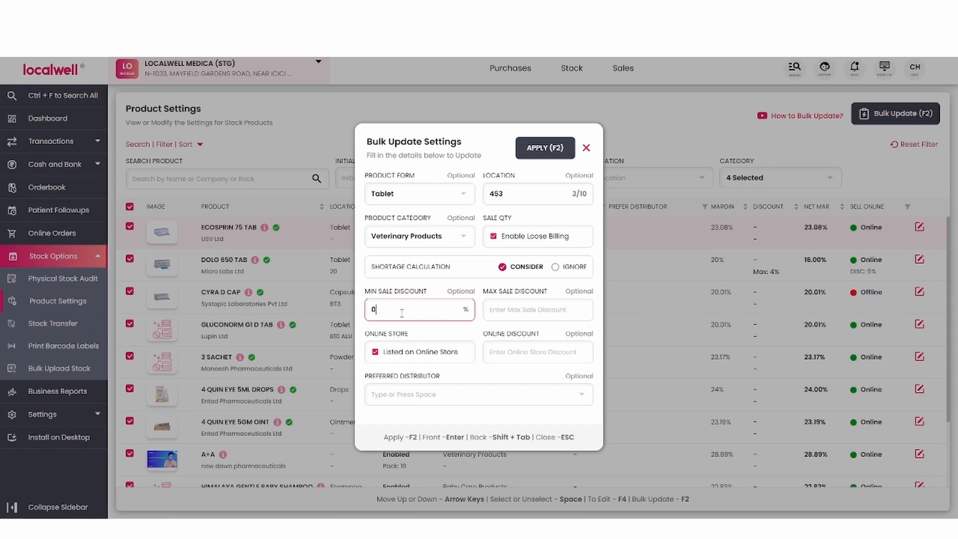
click(504, 312)
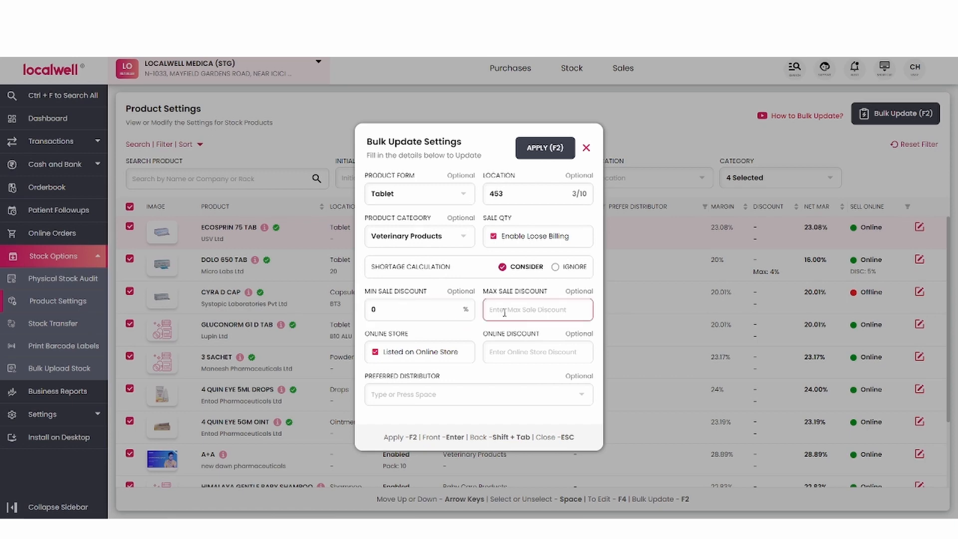
text(10)
click(513, 243)
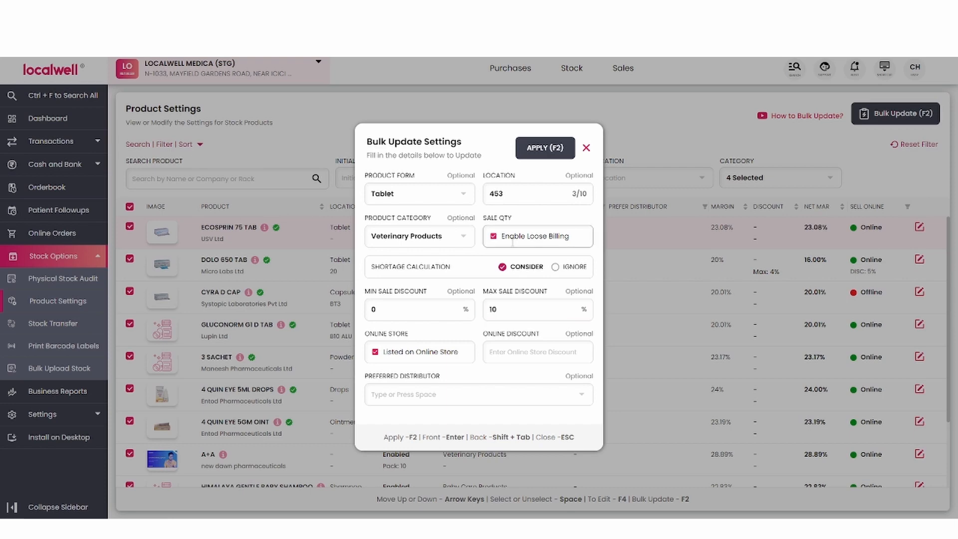
Keep the products listed on the online store and set the online discount to 5%
click(375, 352)
click(375, 353)
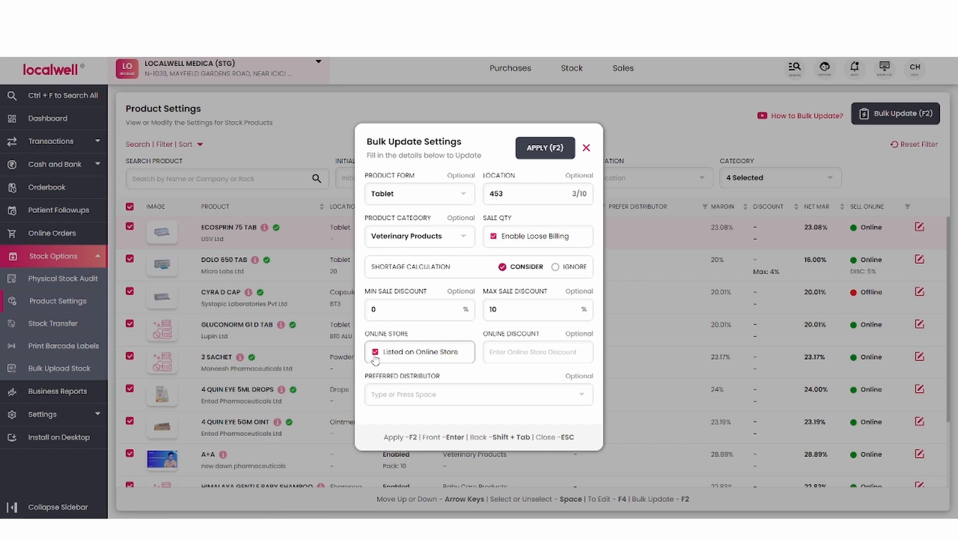
click(498, 349)
text(5)
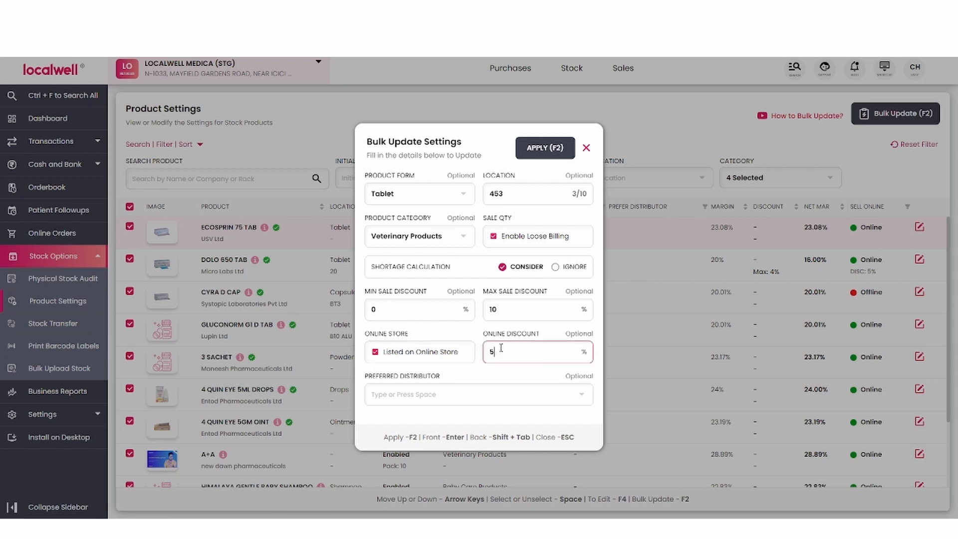
Search the Ahmedabad distributors for "sa", choose Sanvir Sales as preferred distributor, and apply the bulk update to the selected products
click(579, 396)
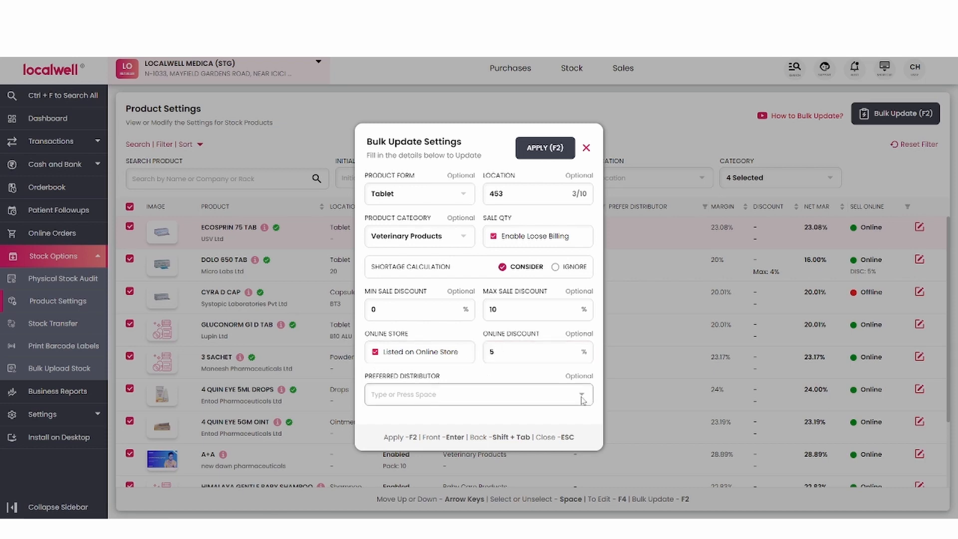
click(580, 398)
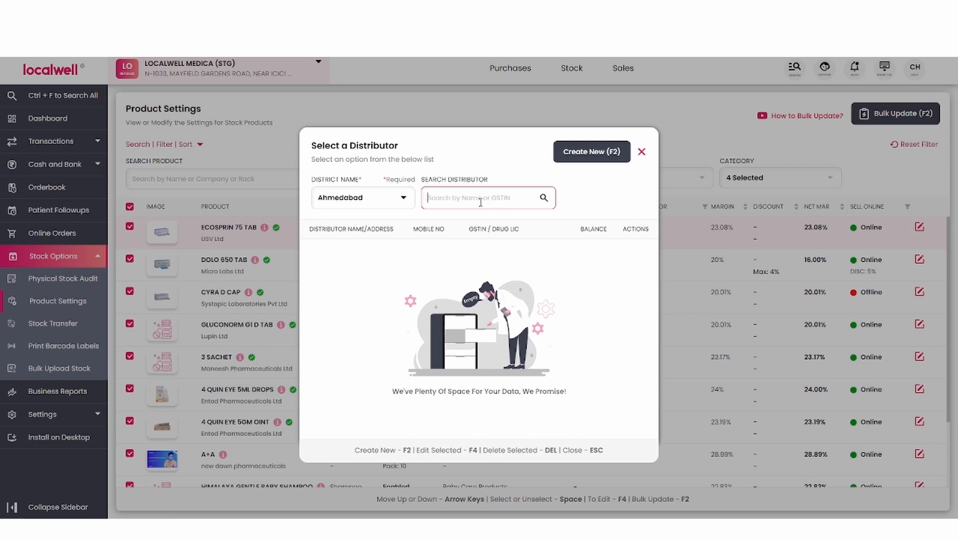
text(sa)
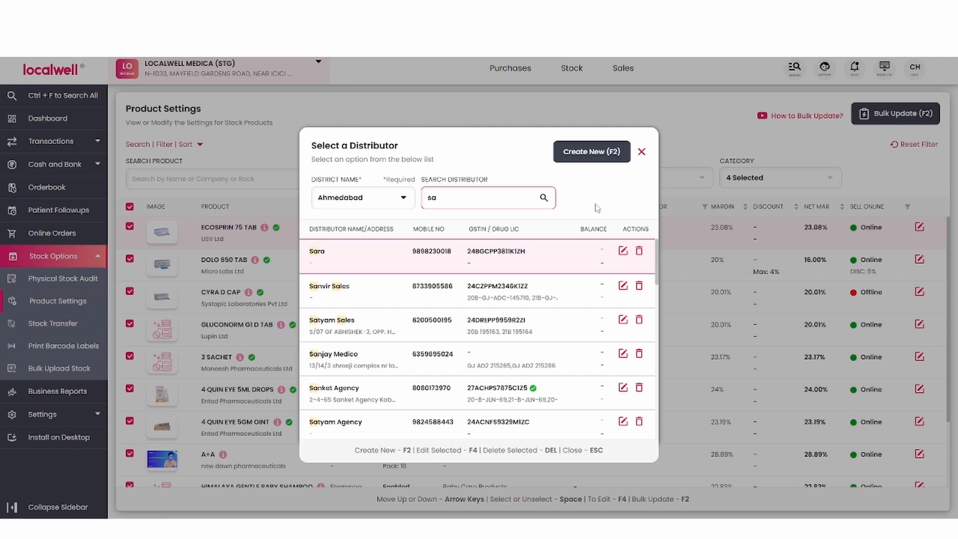
click(591, 288)
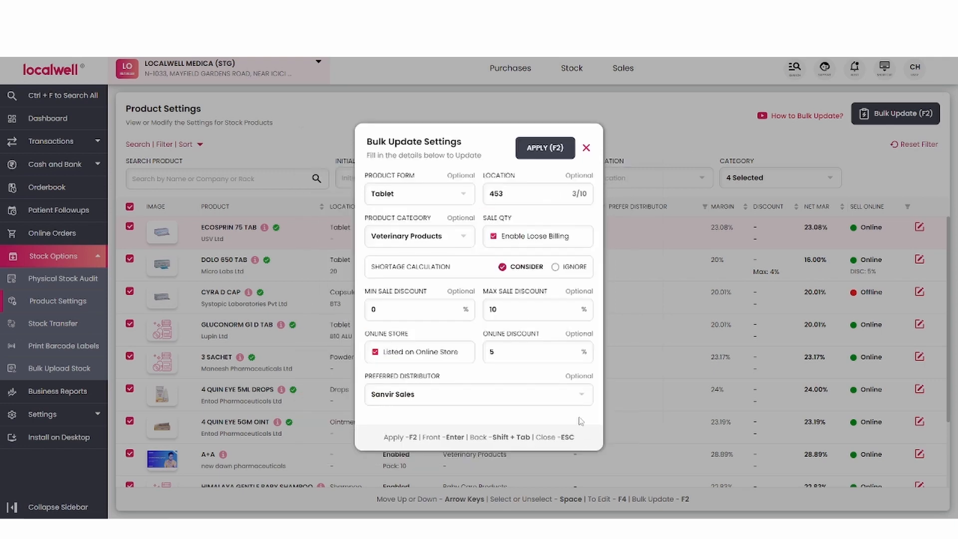
key(F2)
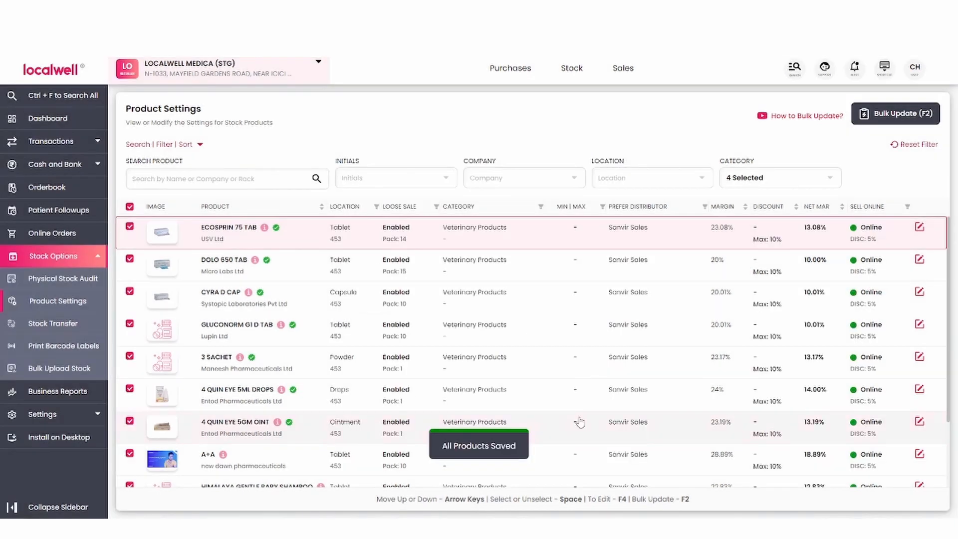